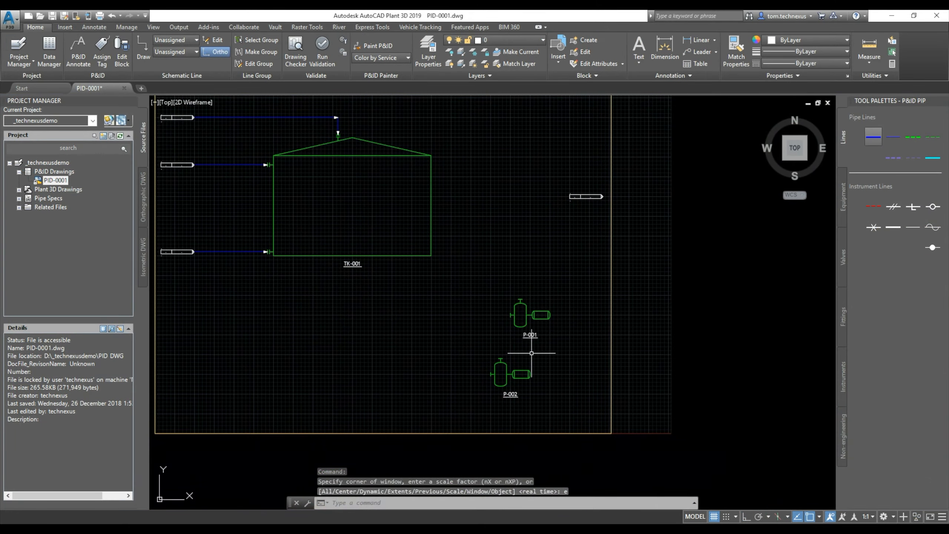
scroll(527, 356, "up", 3)
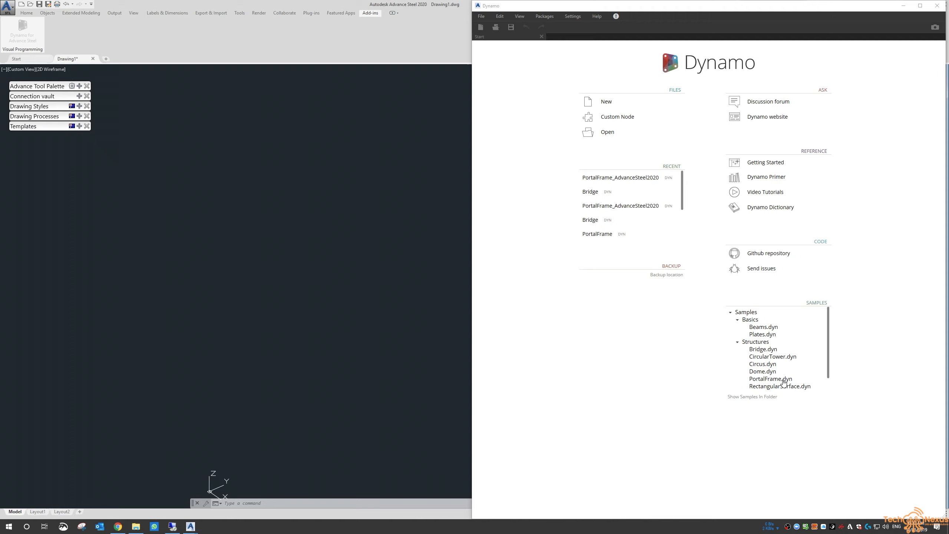
Step: Open the PortalFrame.dyn sample from the Structures samples in Dynamo
left_click(770, 380)
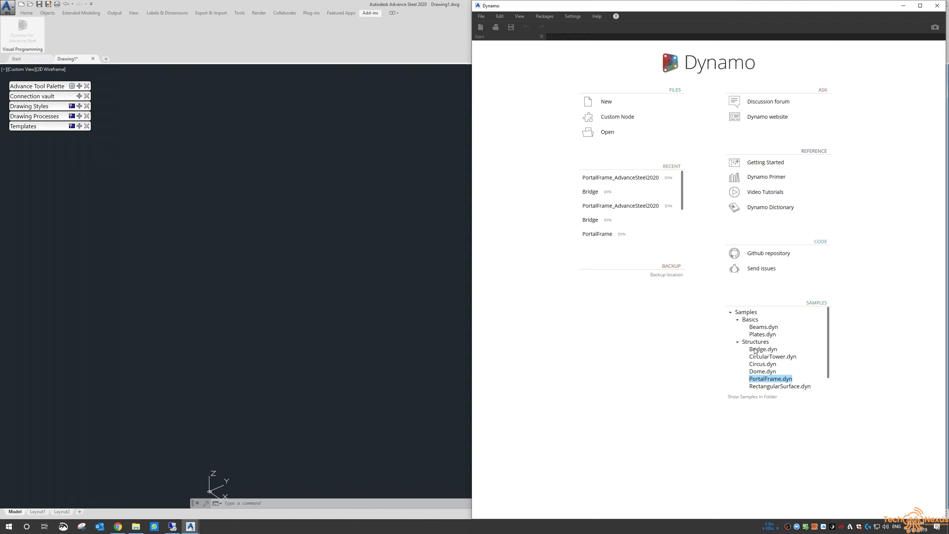
double_click(770, 379)
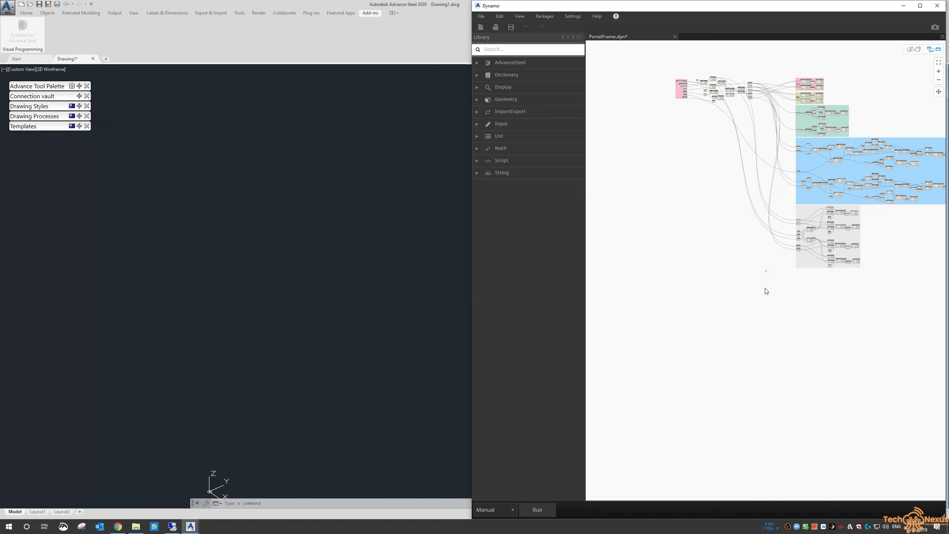
Step: Examine the portal frame graph, from the input values group through the sequence, point and geometry translation nodes
scroll(770, 272, "up", 2)
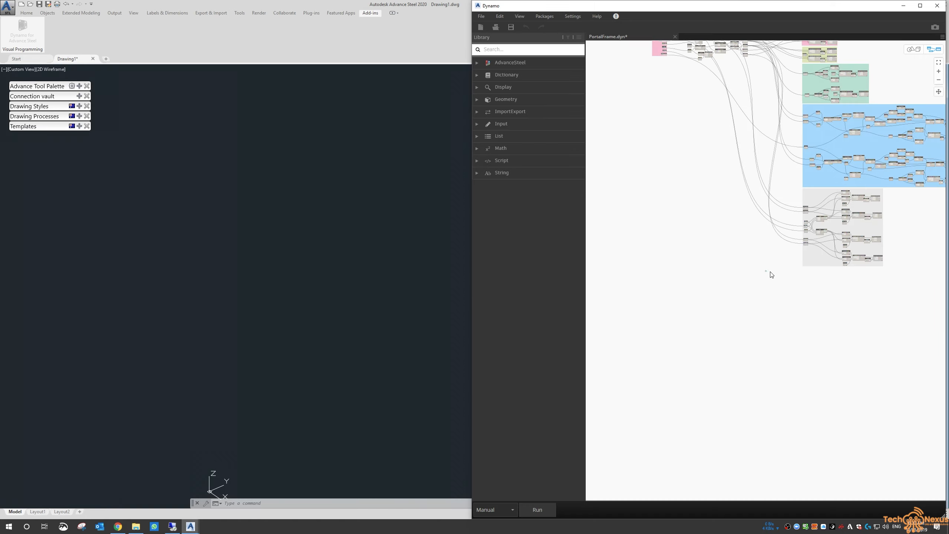
scroll(769, 273, "down", 2)
middle_click_drag(769, 317, 767, 374)
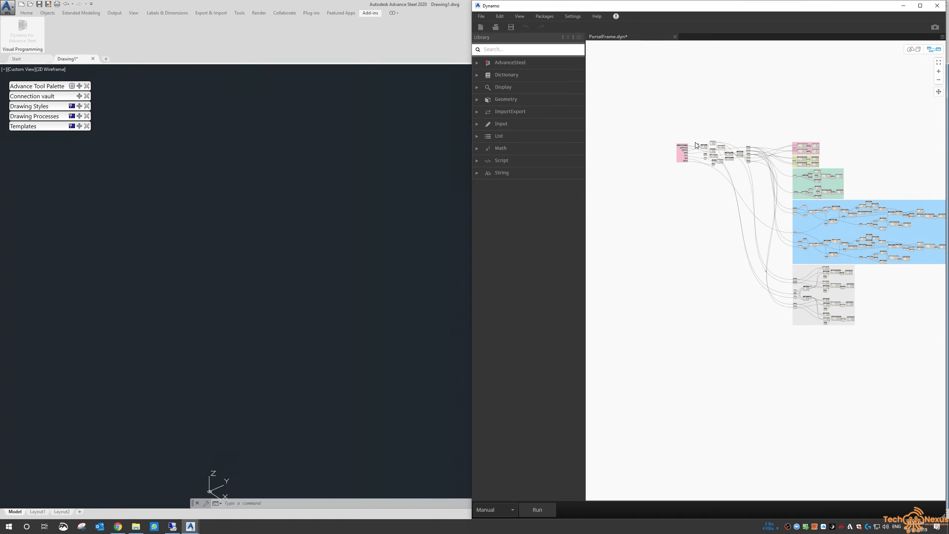
scroll(696, 143, "up", 8)
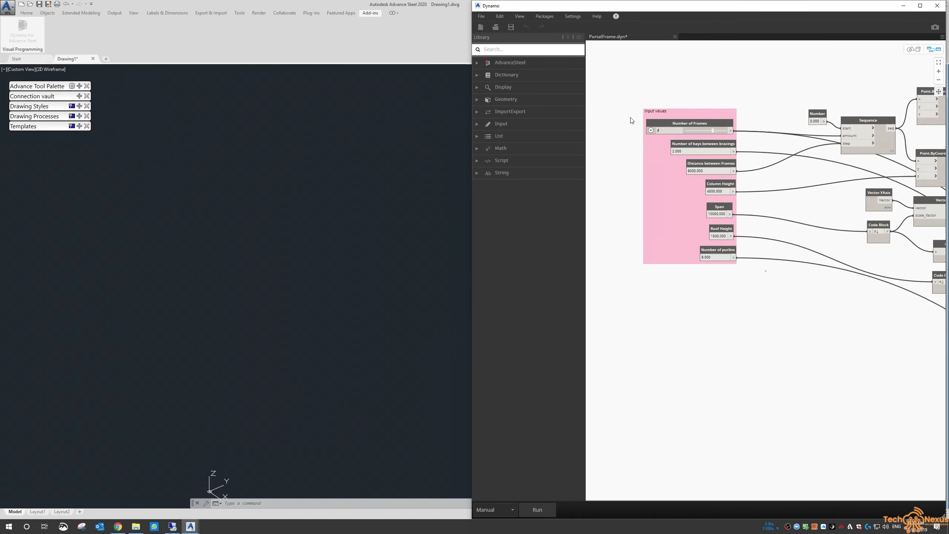
middle_click_drag(825, 292, 649, 283)
middle_click_drag(780, 307, 769, 308)
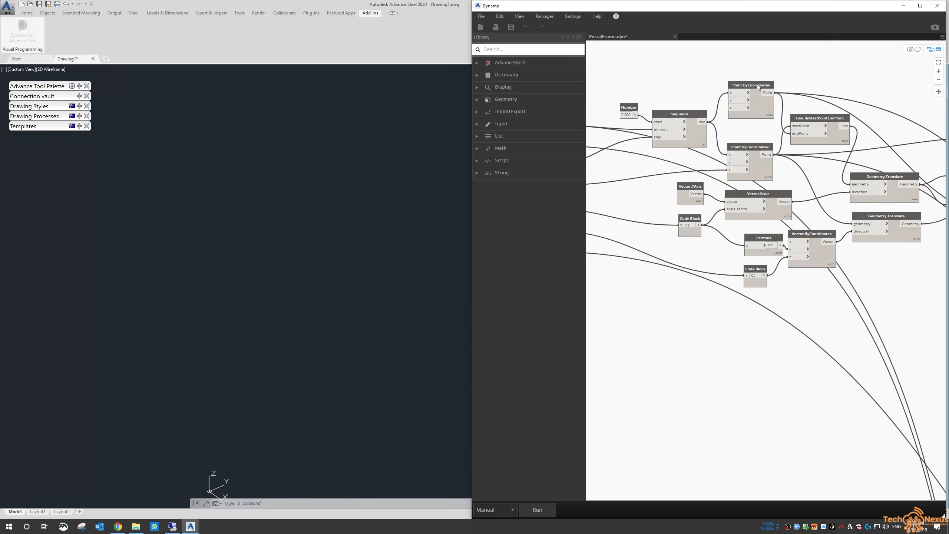
mouse_move(755, 155)
mouse_move(677, 117)
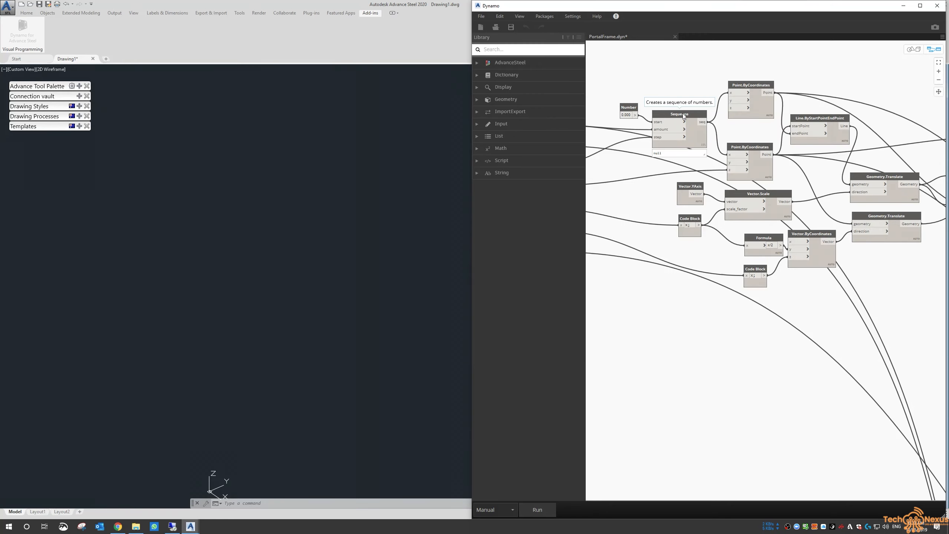
middle_click_drag(829, 187, 696, 171)
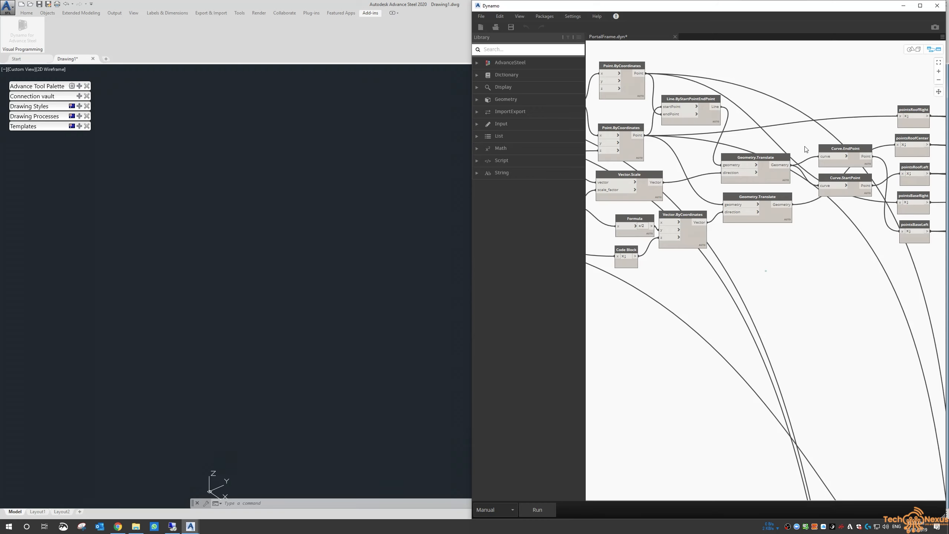
scroll(828, 160, "down", 8)
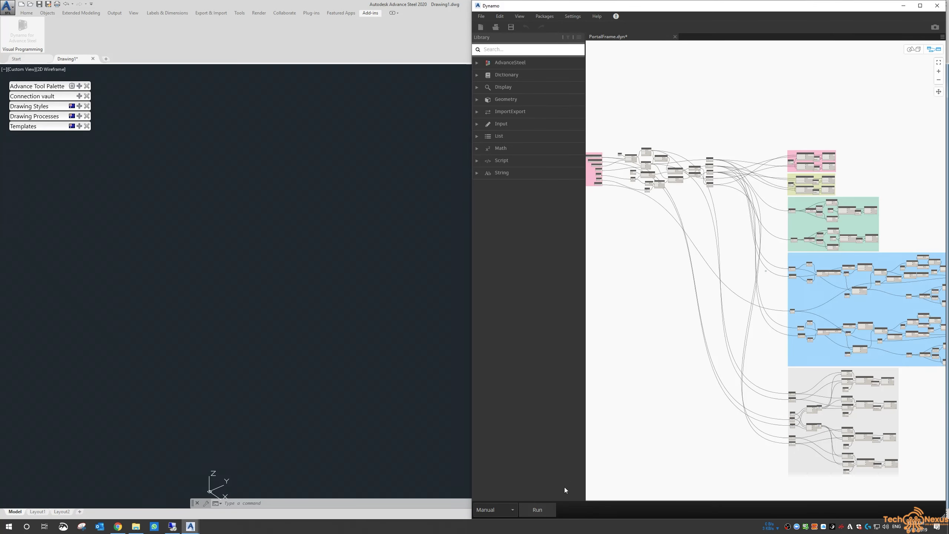
Step: Run the portal frame graph and inspect the generated steel structure in the Advance Steel model from several angles
key("F5")
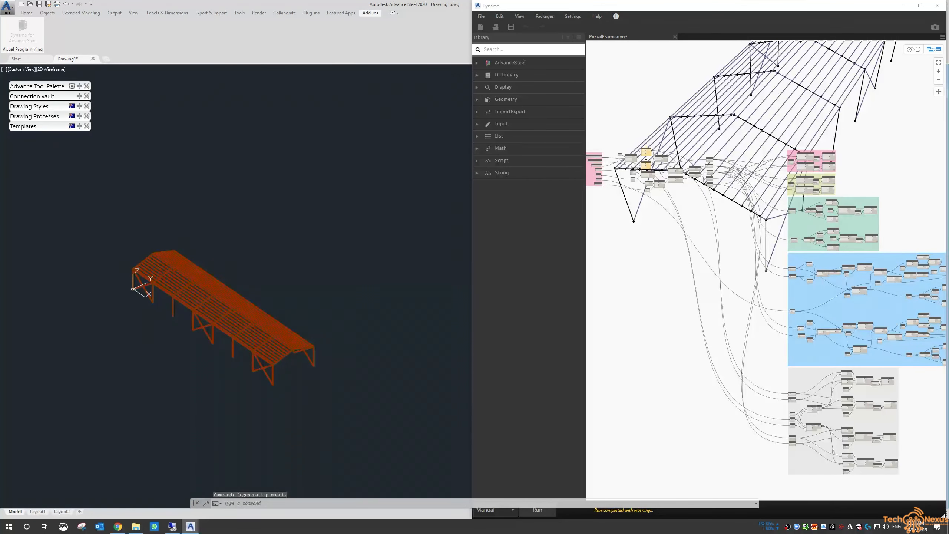
middle_click_drag(316, 281, 396, 260, "shift")
middle_click_drag(184, 333, 222, 340, "shift")
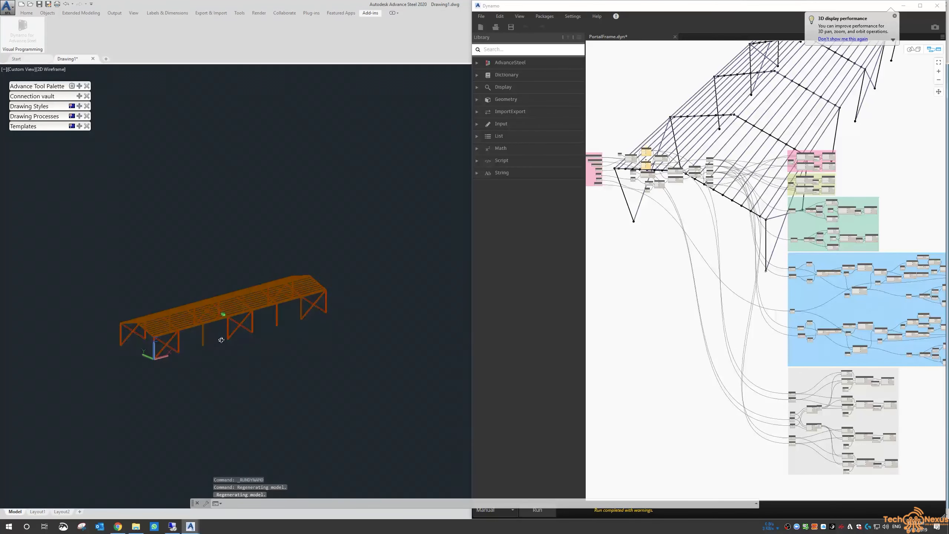
scroll(209, 340, "up", 5)
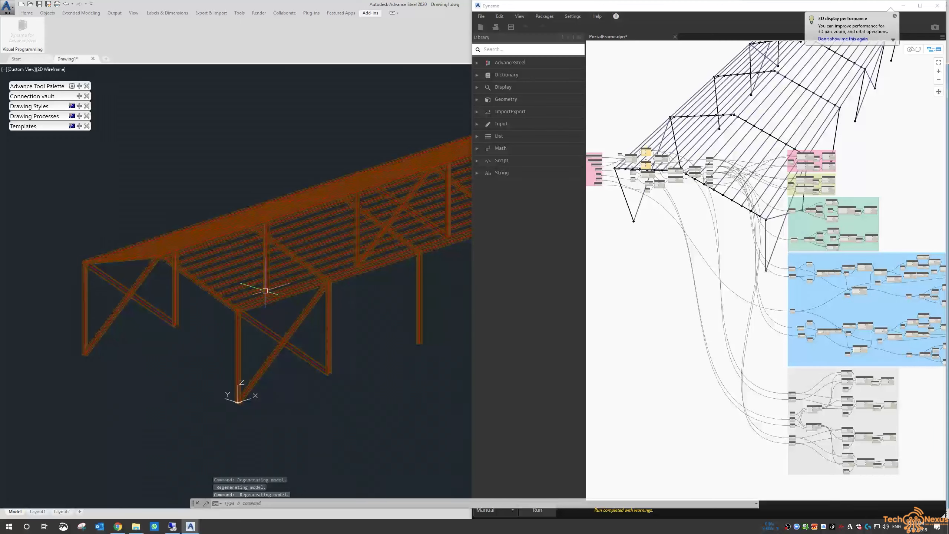
middle_click_drag(265, 290, 219, 271, "shift")
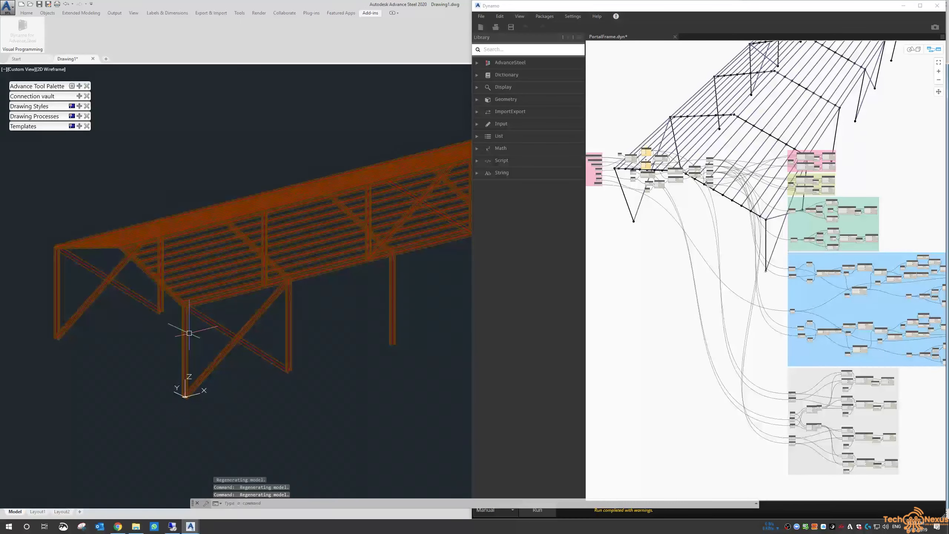
scroll(189, 332, "down", 5)
Step: Set Number of Frames to 12 and Number of bays between bracings to 3, and rerun the graph
middle_click_drag(598, 259, 720, 273)
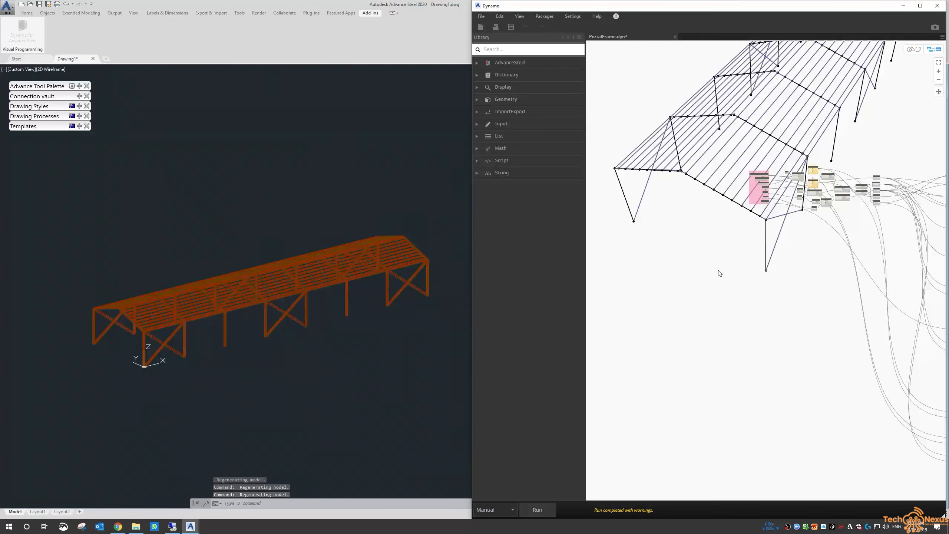
scroll(766, 198, "up", 10)
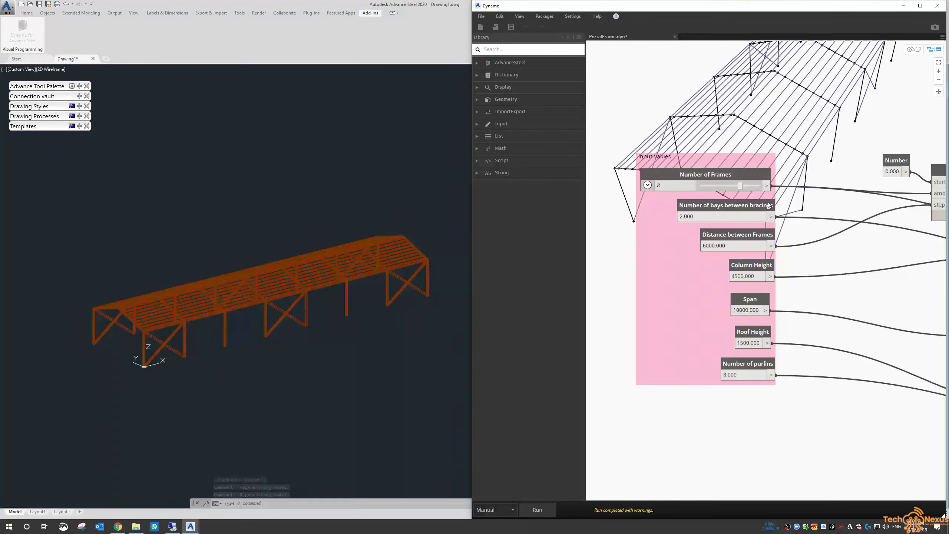
left_click_drag(699, 217, 662, 219)
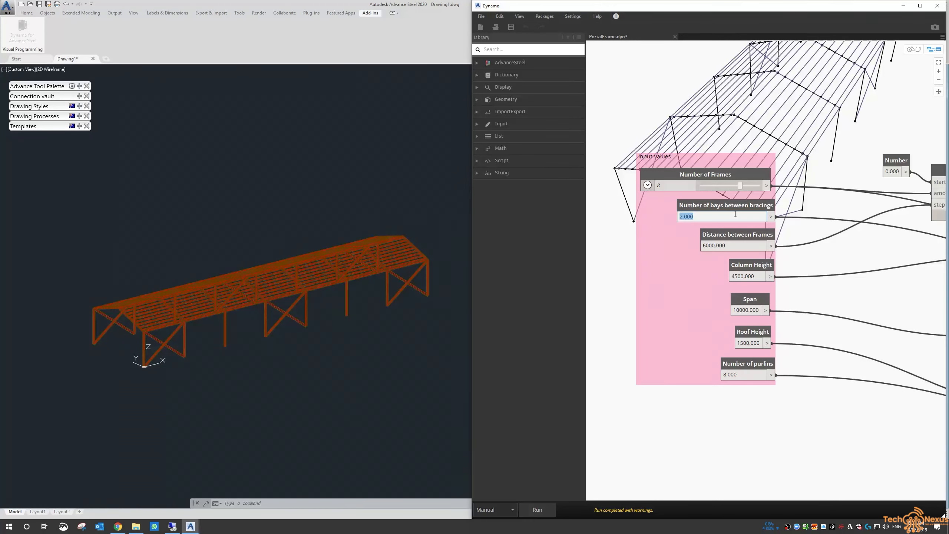
left_click_drag(742, 186, 759, 188)
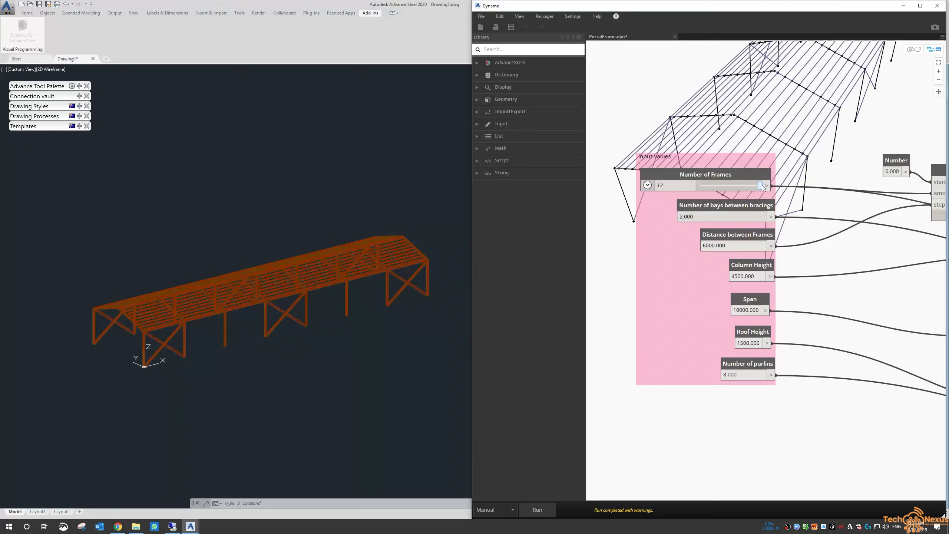
double_click(686, 217)
type("3")
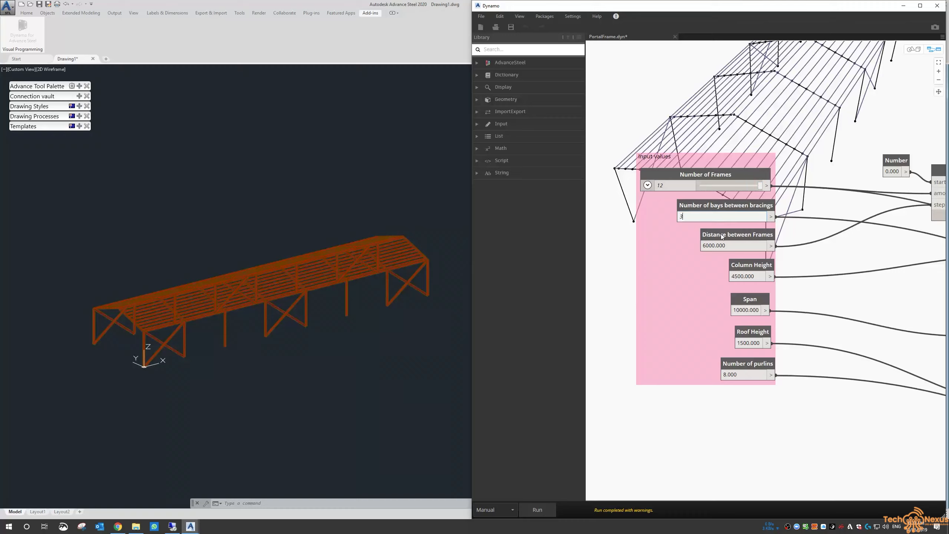
left_click(731, 246)
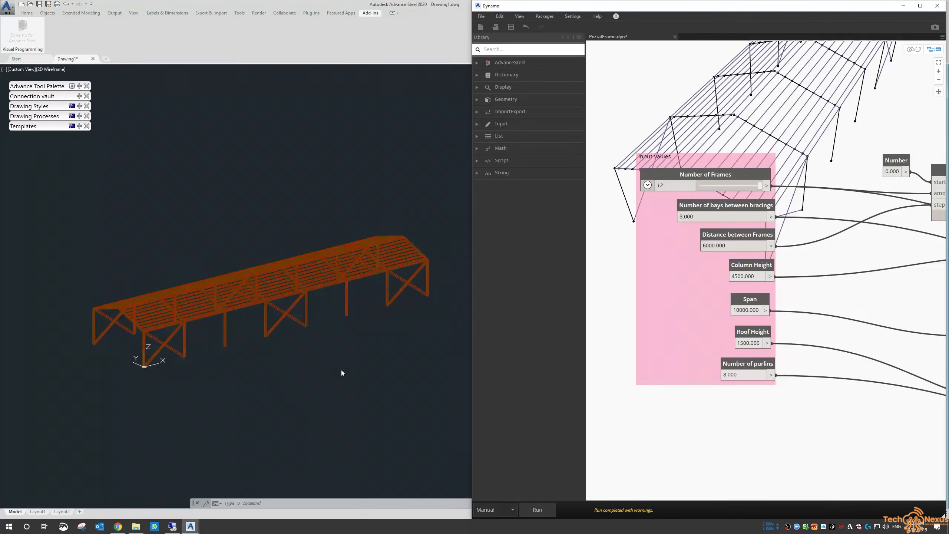
Step: Inspect the regenerated steel structure in the Advance Steel model, checking its overall length, bracing bays and roof purlins
scroll(363, 352, "up", 2)
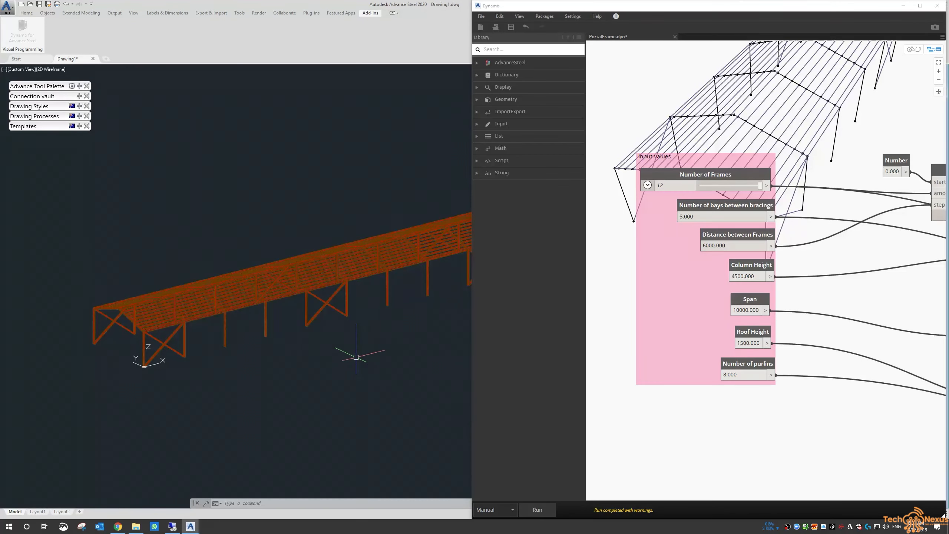
scroll(338, 349, "down", 3)
middle_click_drag(311, 360, 290, 367)
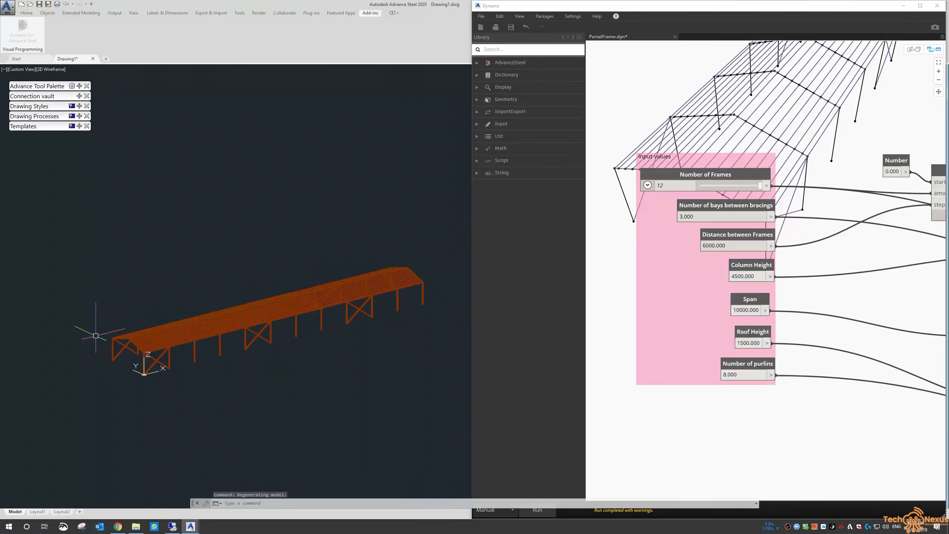
middle_click_drag(125, 355, 127, 369, "shift")
scroll(128, 369, "up", 4)
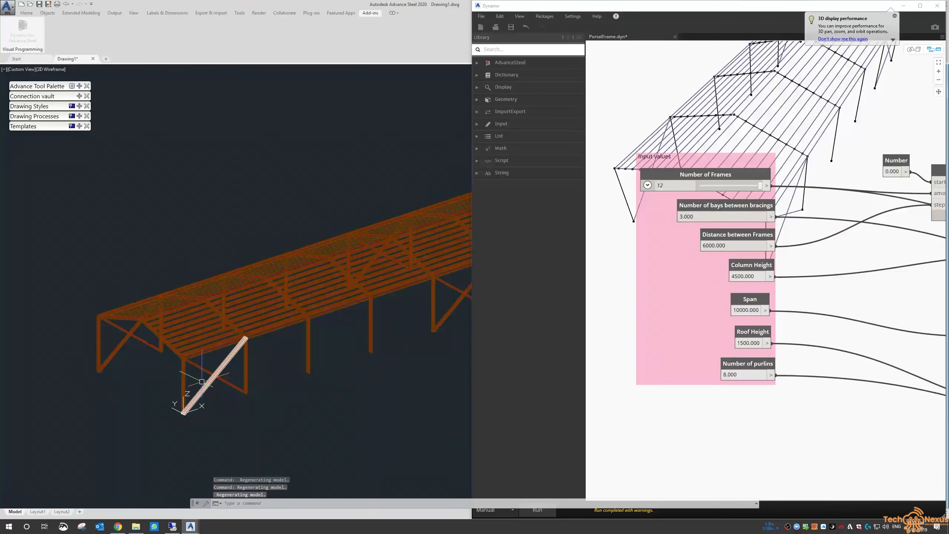
scroll(179, 349, "up", 5)
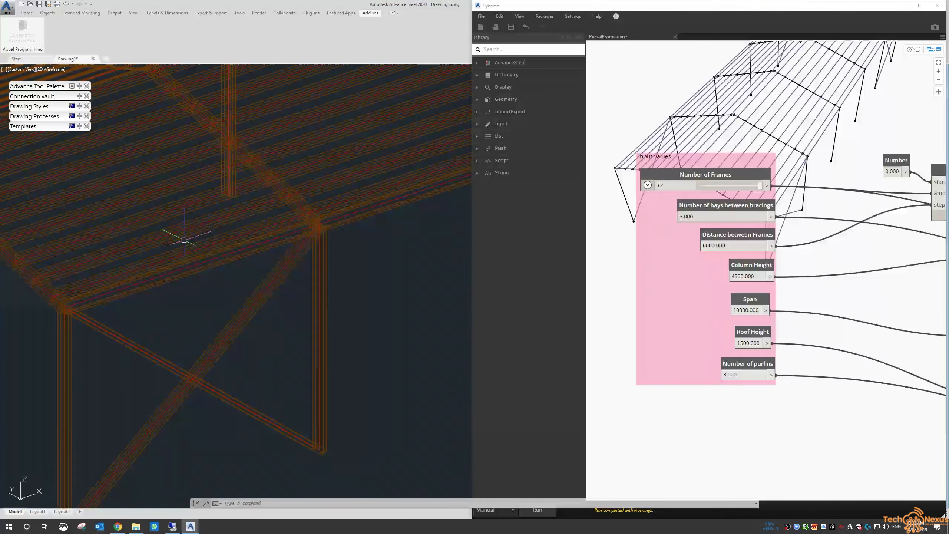
scroll(212, 260, "down", 3)
scroll(212, 261, "down", 3)
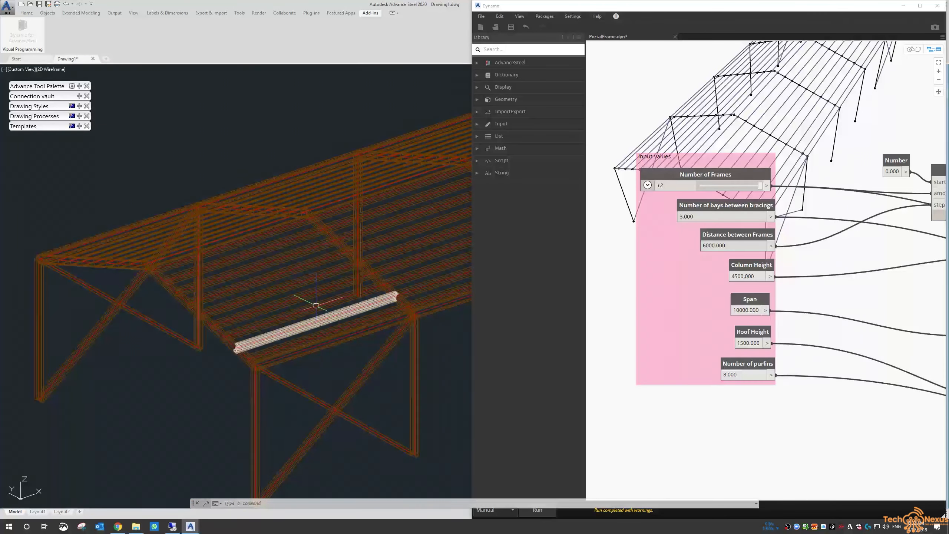
middle_click_drag(345, 312, 258, 297)
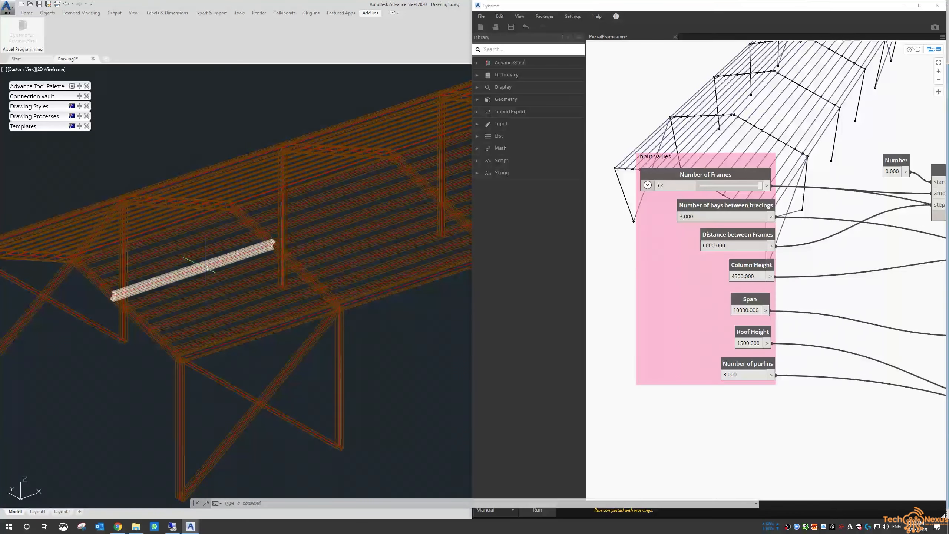
scroll(180, 276, "down", 5)
middle_click_drag(305, 250, 201, 296)
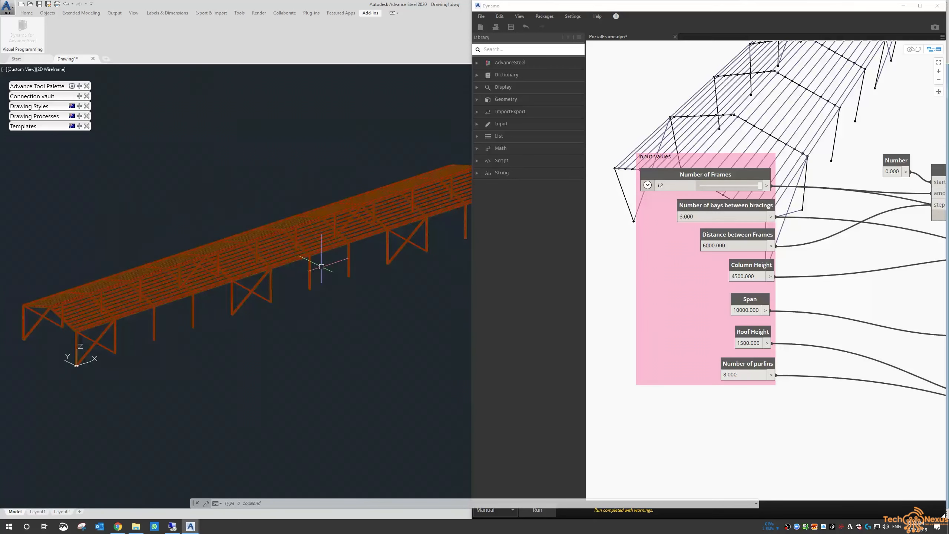
mouse_move(276, 224)
middle_mouse_down()
mouse_move(321, 277)
mouse_move(286, 239)
middle_mouse_up()
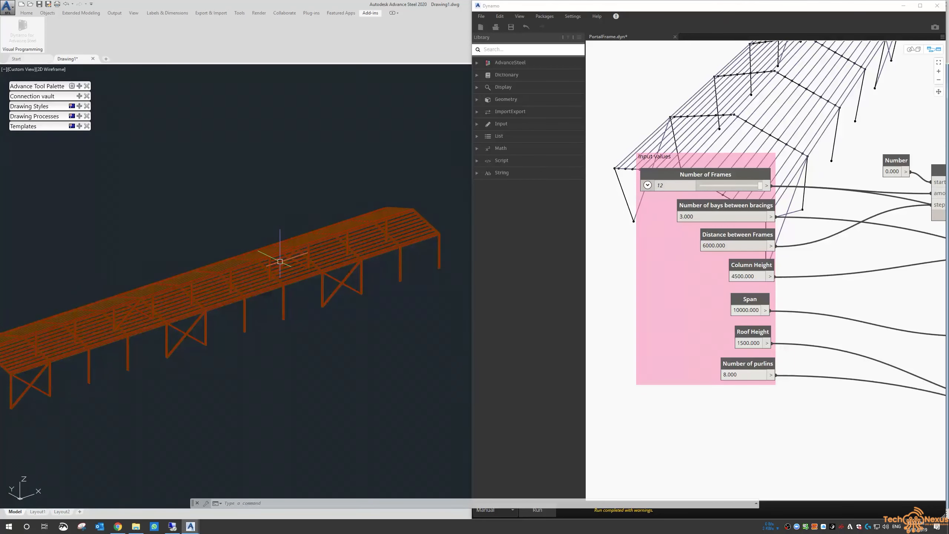
scroll(282, 259, "down", 3)
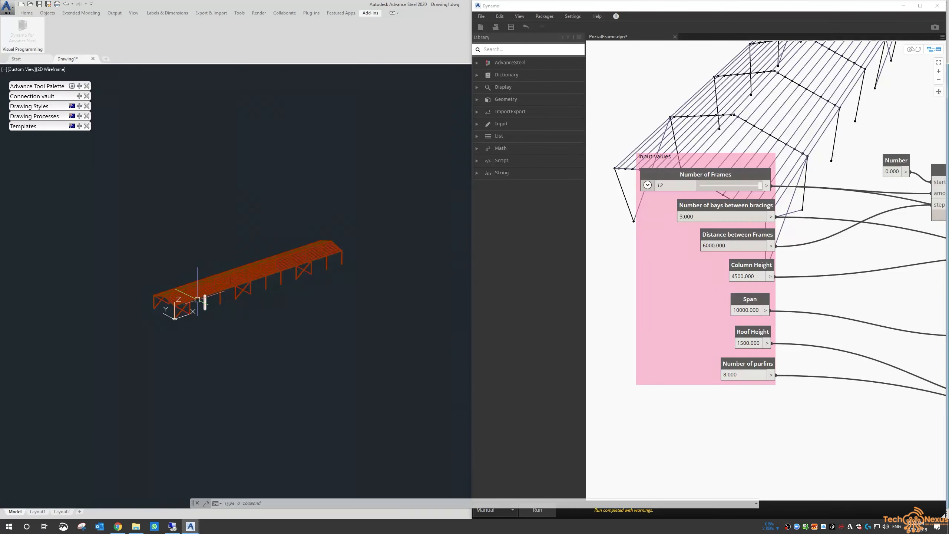
Step: Examine the Purlins node group in the Dynamo graph, including its vector, offset and beam creation nodes
scroll(664, 230, "down", 5)
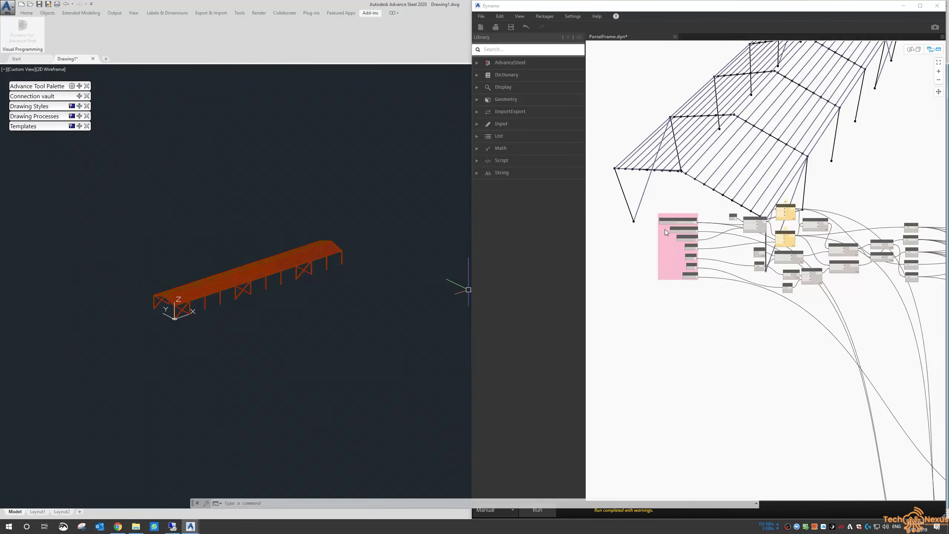
scroll(784, 278, "up", 4)
scroll(642, 254, "up", 5)
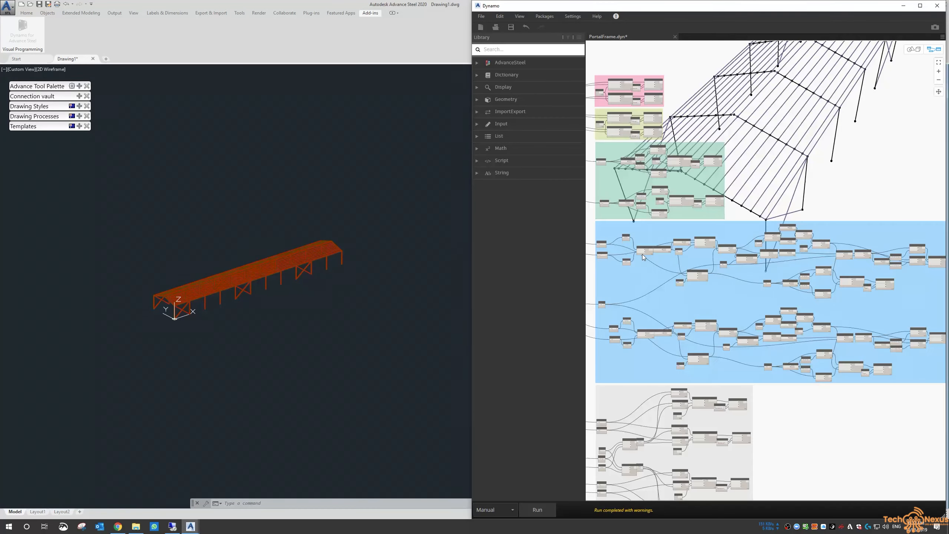
middle_click_drag(645, 244, 791, 252)
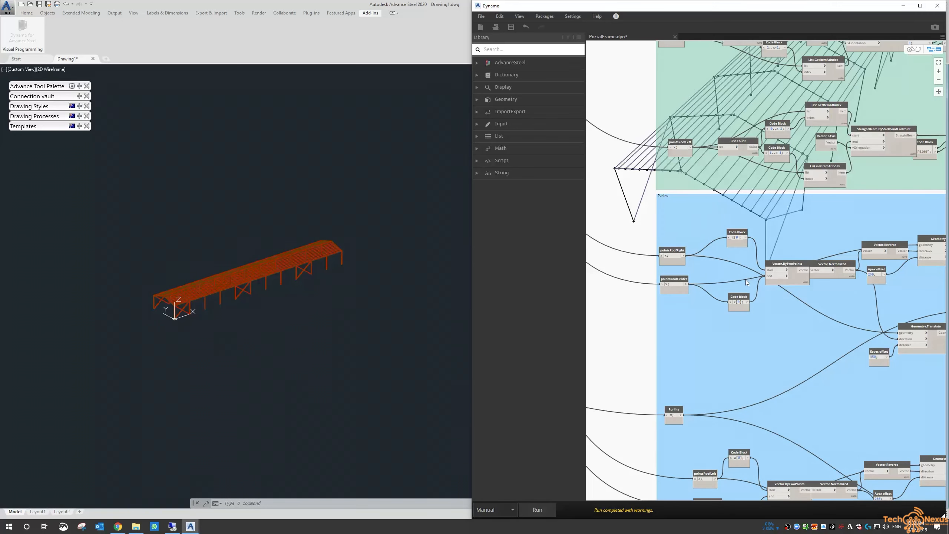
scroll(746, 279, "down", 1)
middle_click_drag(927, 306, 849, 276)
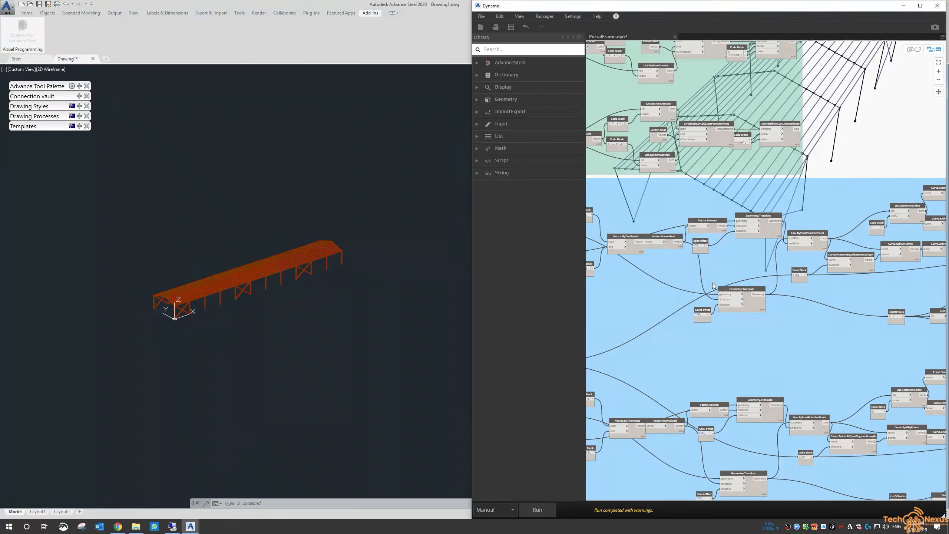
scroll(712, 282, "down", 3)
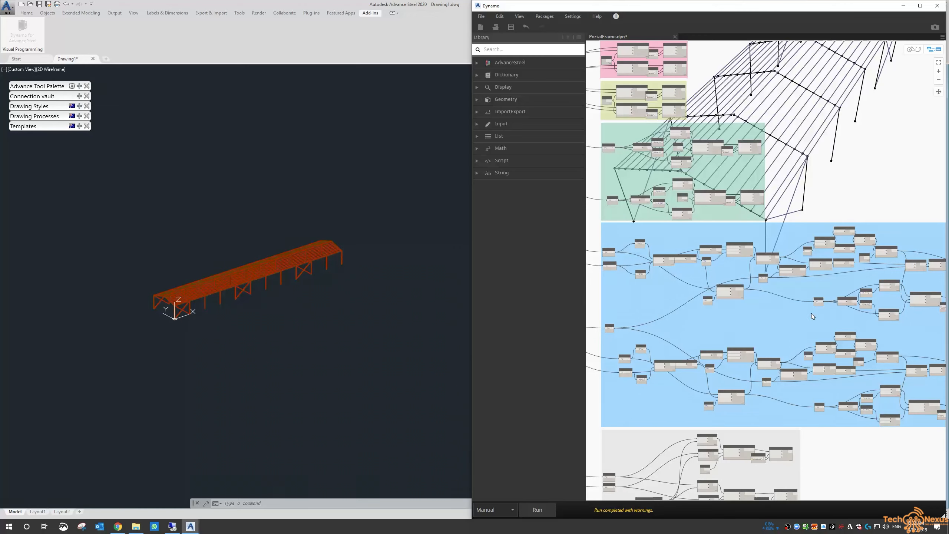
scroll(811, 316, "up", 5)
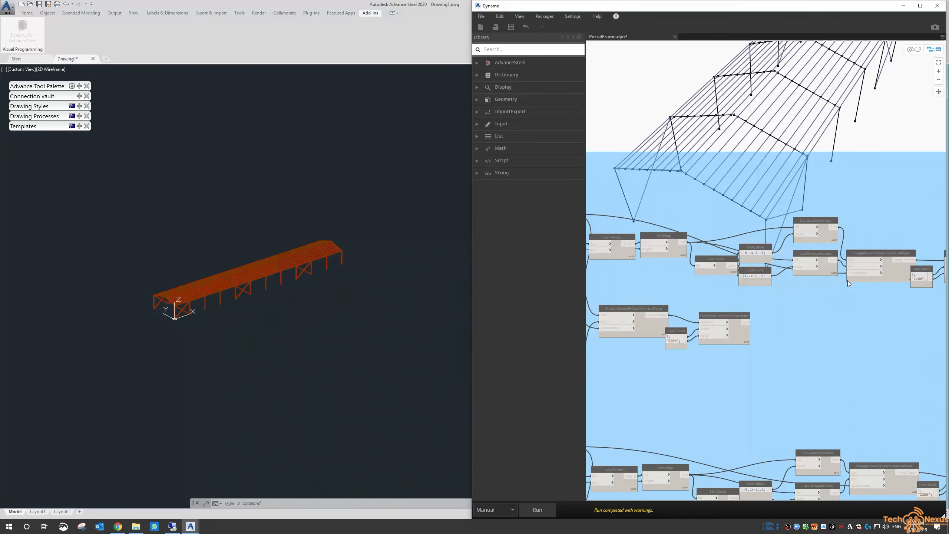
Step: Reposition the Code Block feeding UserAttribute.SetUserAttribute in the upper purlin chain so it sits below the StraightBeam.ByStartPointEndPoint node
middle_click_drag(912, 304, 749, 300)
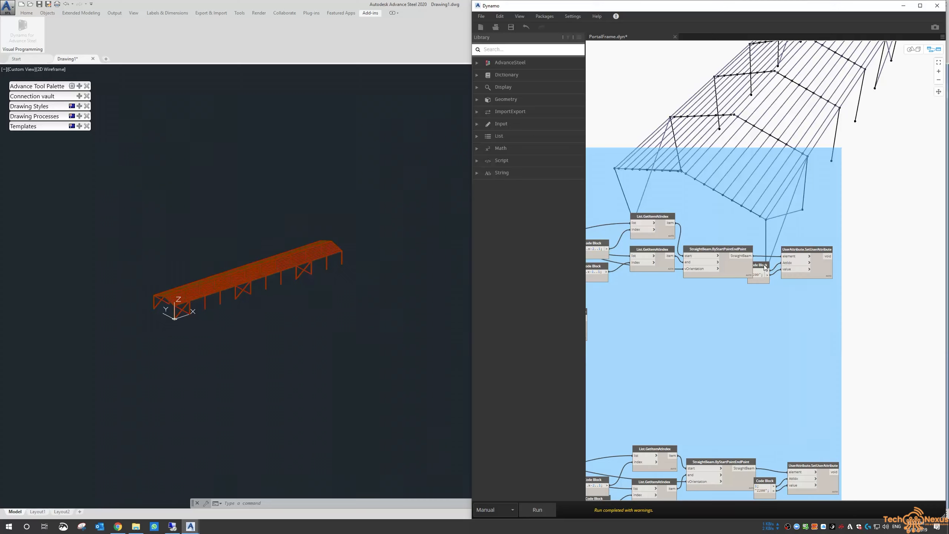
left_click_drag(765, 266, 767, 288)
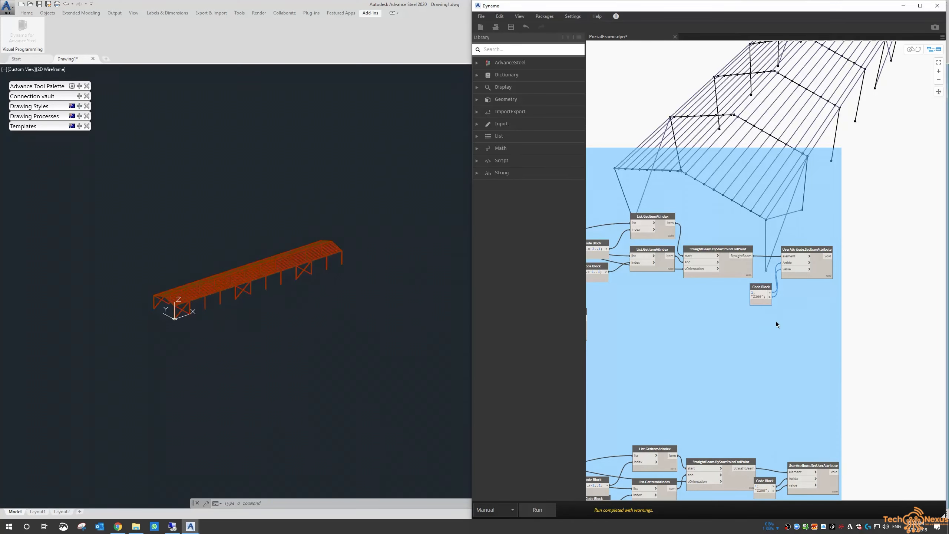
mouse_move(752, 305)
scroll(746, 308, "down", 4)
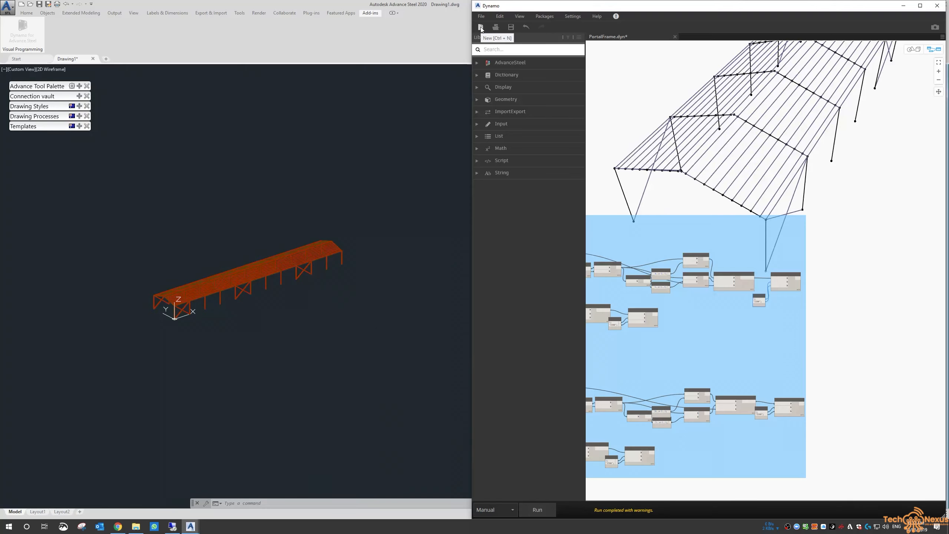
Step: Start a new drawing in Advance Steel and close the PortalFrame graph in Dynamo without saving its changes
left_click(106, 59)
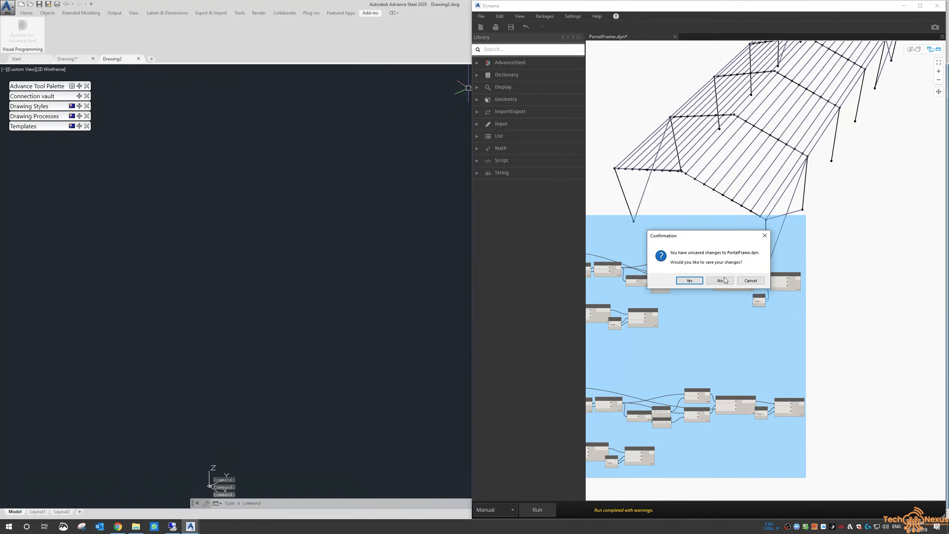
left_click(720, 280)
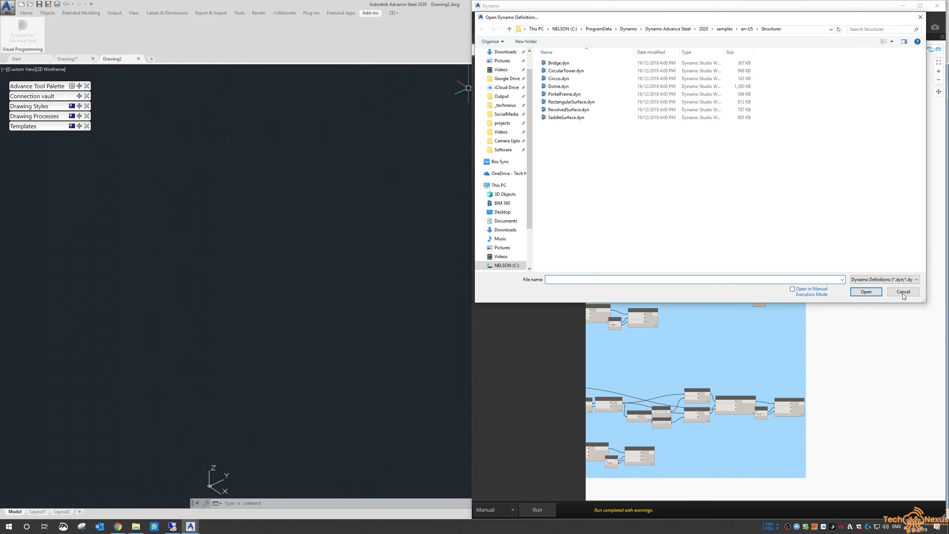
left_click(903, 292)
left_click(675, 36)
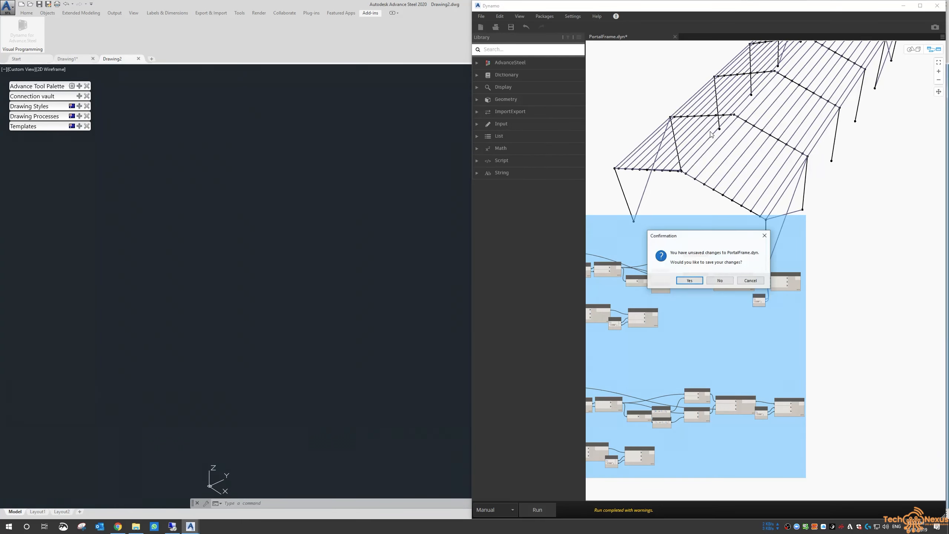
left_click(720, 280)
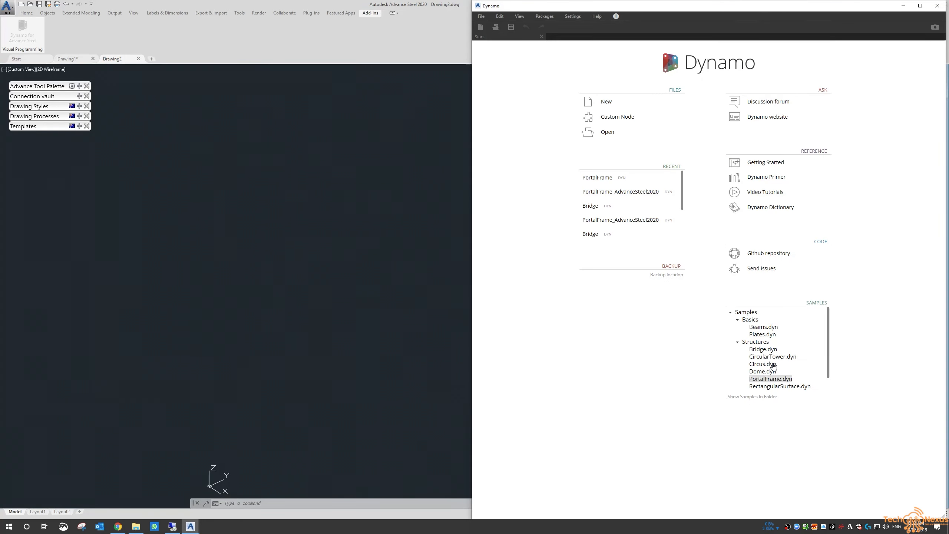
Step: Open the Bridge.dyn structure sample, run the graph and inspect the bridge truss in the 3D preview
left_click(770, 352)
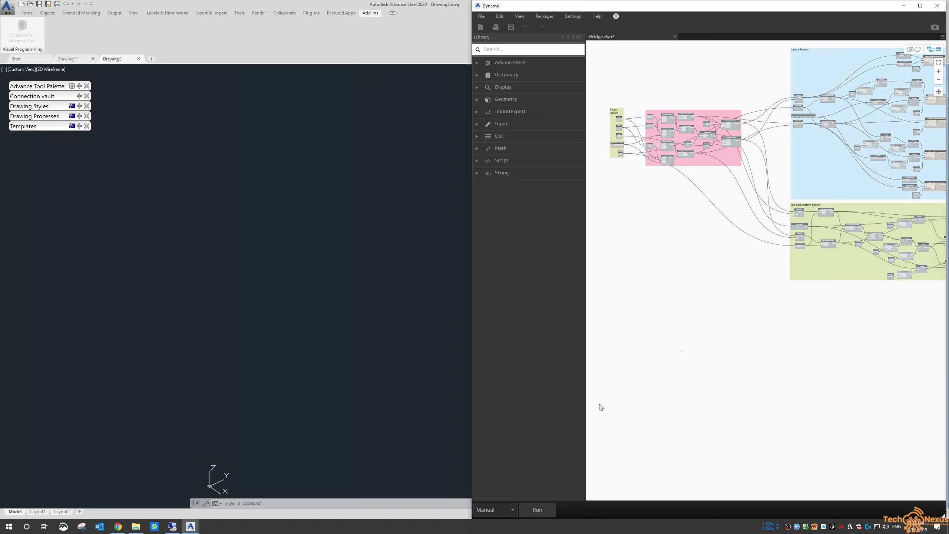
left_click(538, 509)
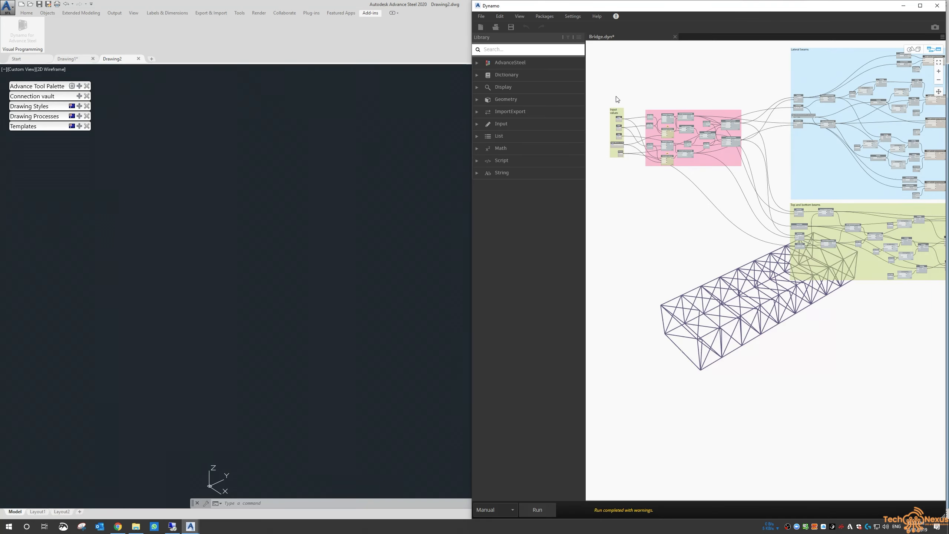
scroll(618, 112, "up", 5)
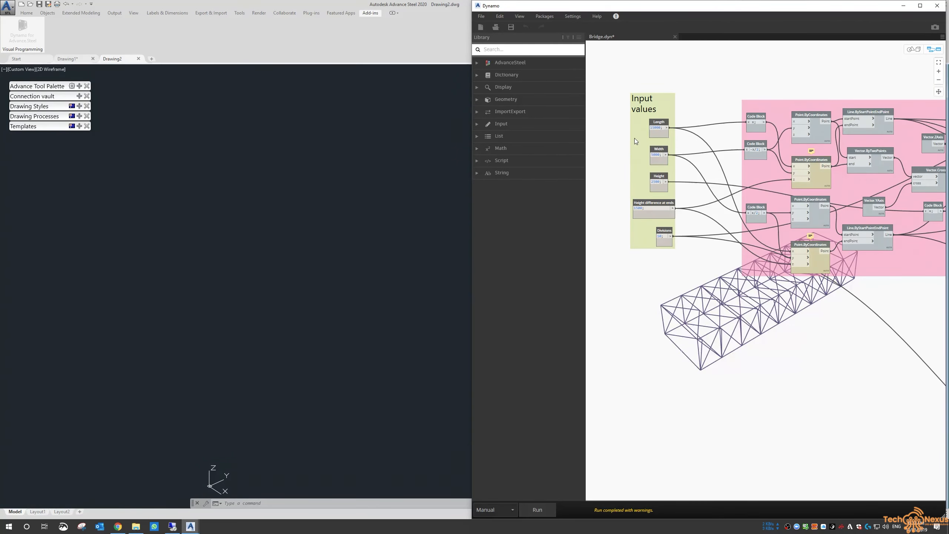
scroll(634, 138, "down", 5)
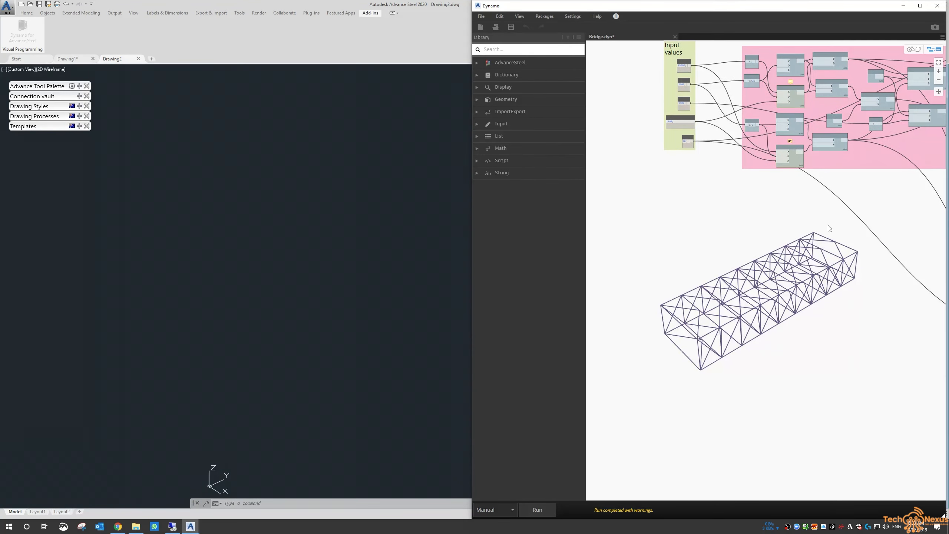
left_click(914, 49)
right_click_drag(805, 284, 706, 393)
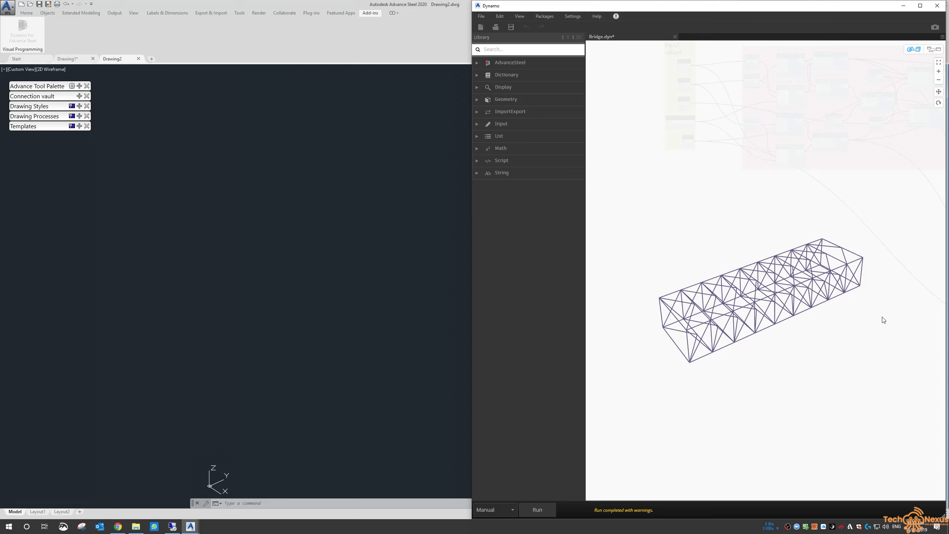
left_click(932, 53)
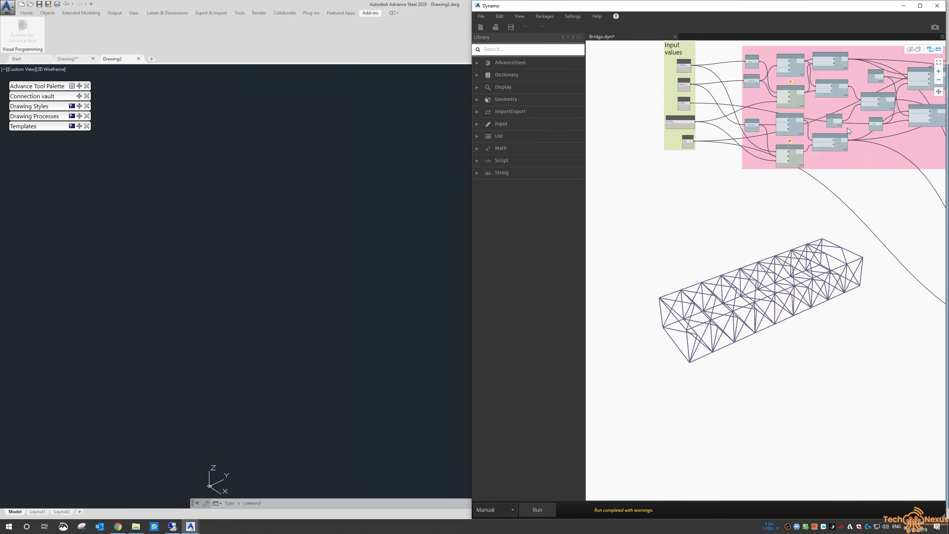
Step: Read the warning on the lower Point.ByCoordinates node and set the geometry working range to Large
scroll(722, 210, "up", 5)
scroll(747, 175, "up", 2)
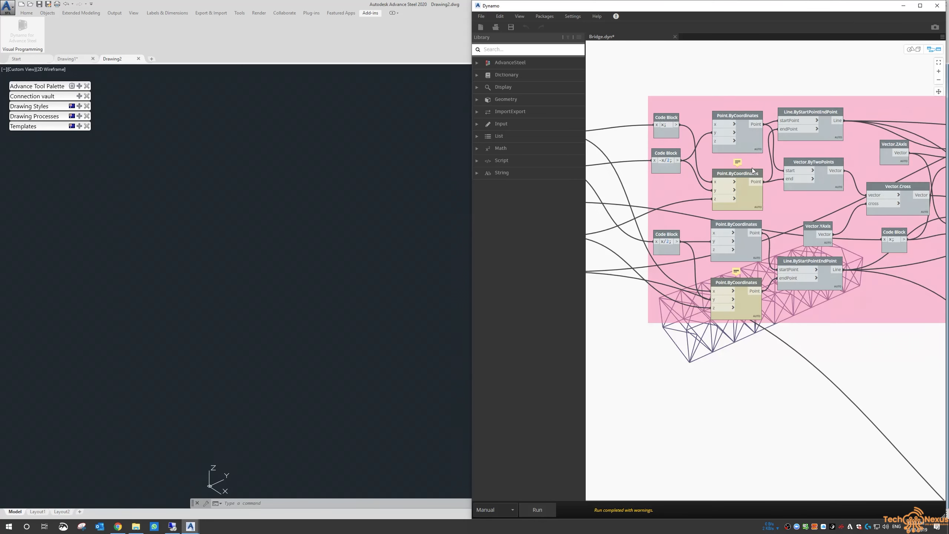
mouse_move(739, 266)
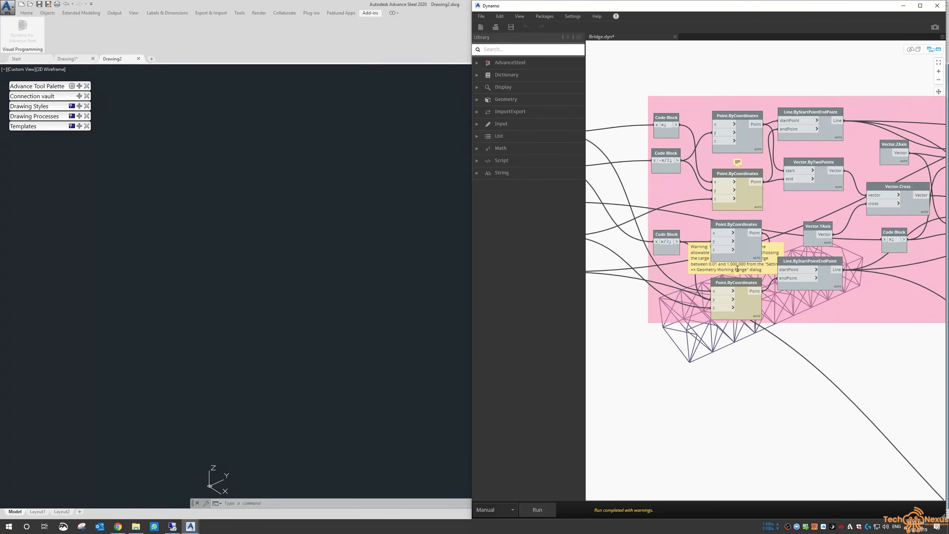
left_click(572, 16)
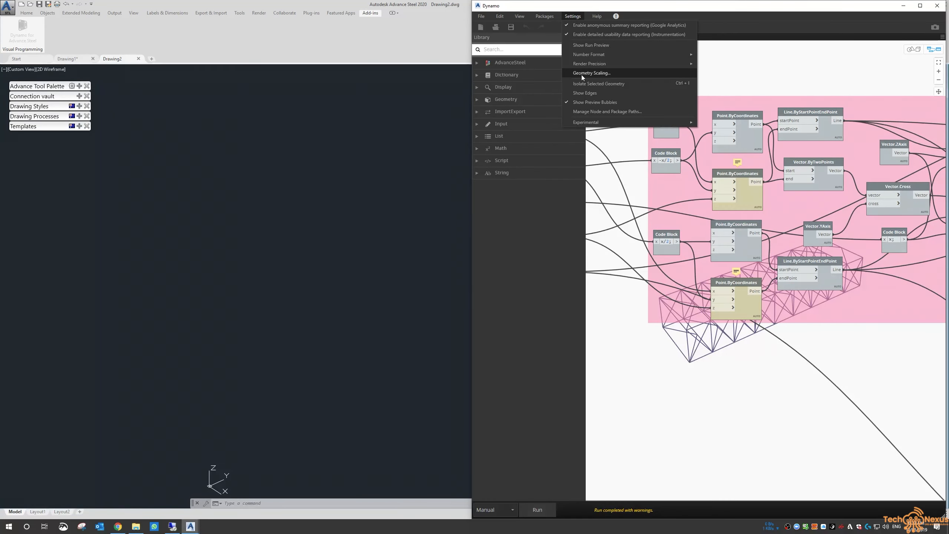
left_click(582, 73)
left_click(732, 260)
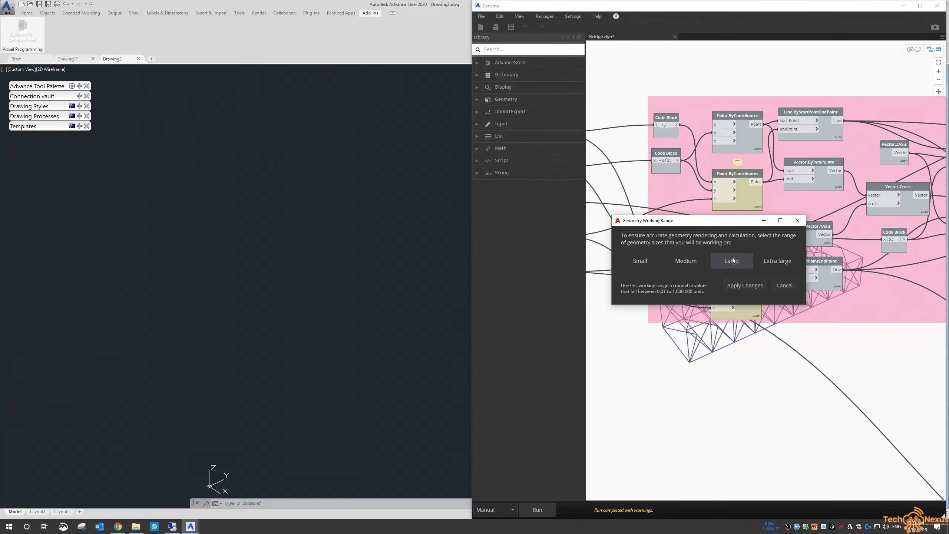
left_click(743, 287)
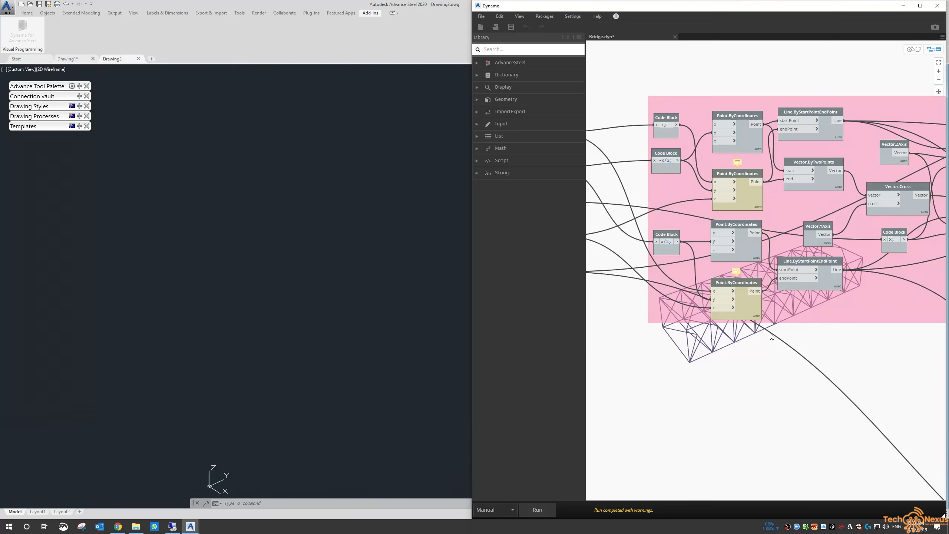
Step: Examine the bridge graph's node groups, including the Lateral beams and the Top and bottom beams
middle_click_drag(804, 353, 794, 336)
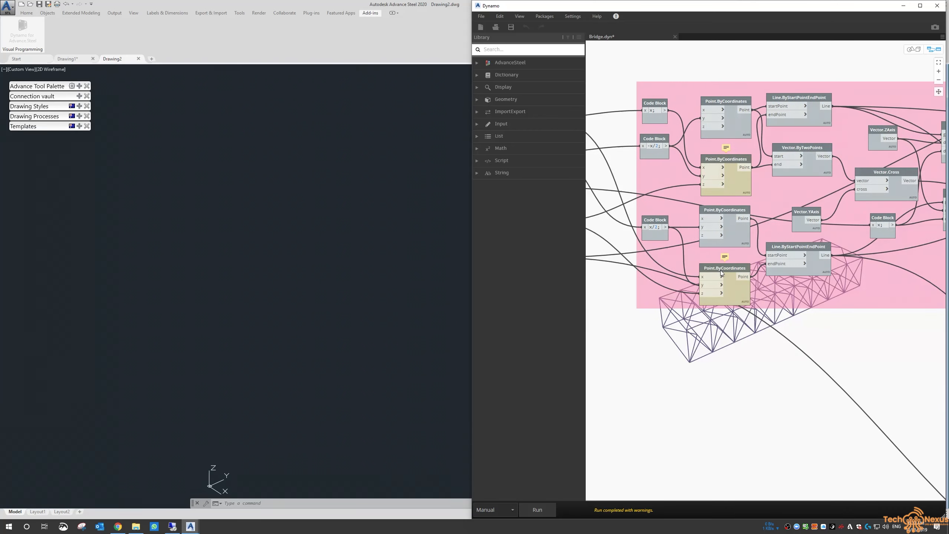
middle_click_drag(848, 371, 744, 356)
middle_click_drag(851, 359, 699, 321)
scroll(700, 323, "down", 4)
middle_click_drag(815, 291, 697, 298)
scroll(715, 356, "up", 2)
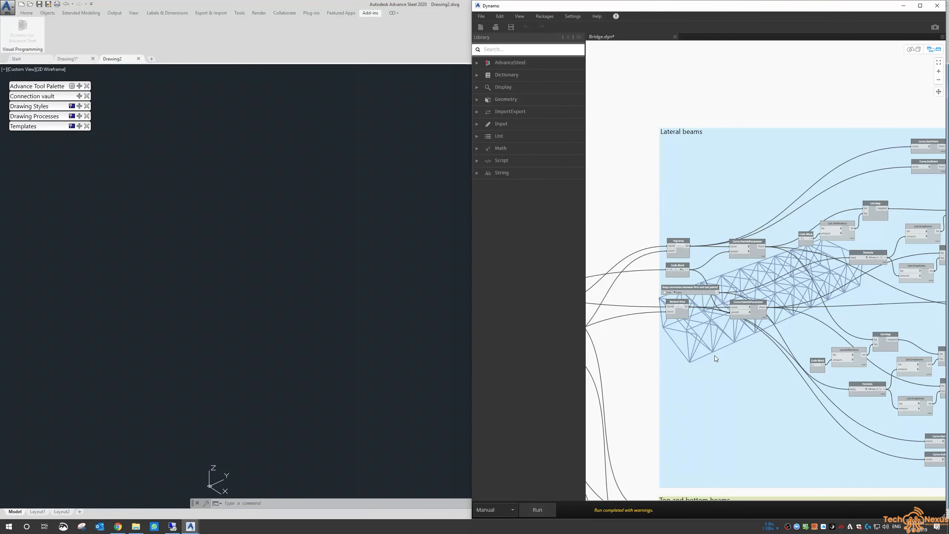
scroll(715, 355, "down", 2)
scroll(693, 218, "down", 8)
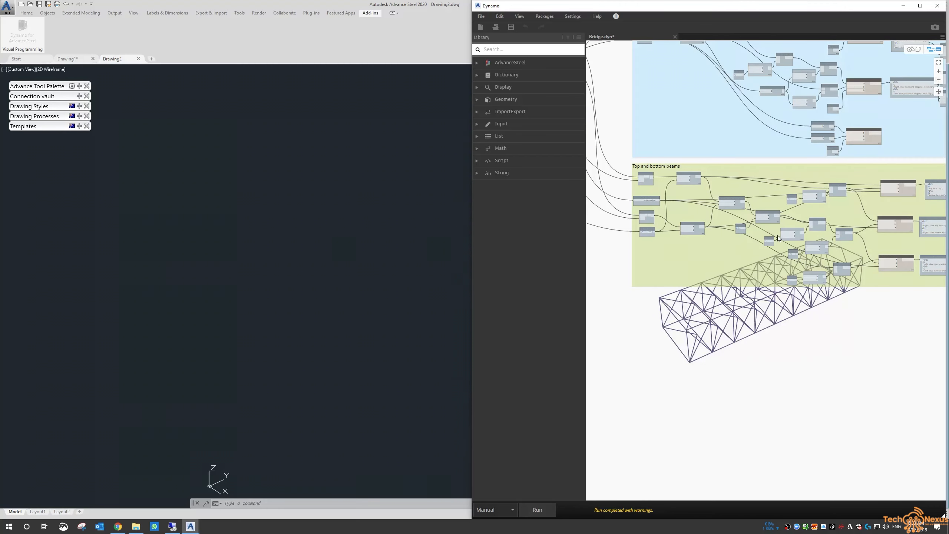
scroll(885, 254, "up", 3)
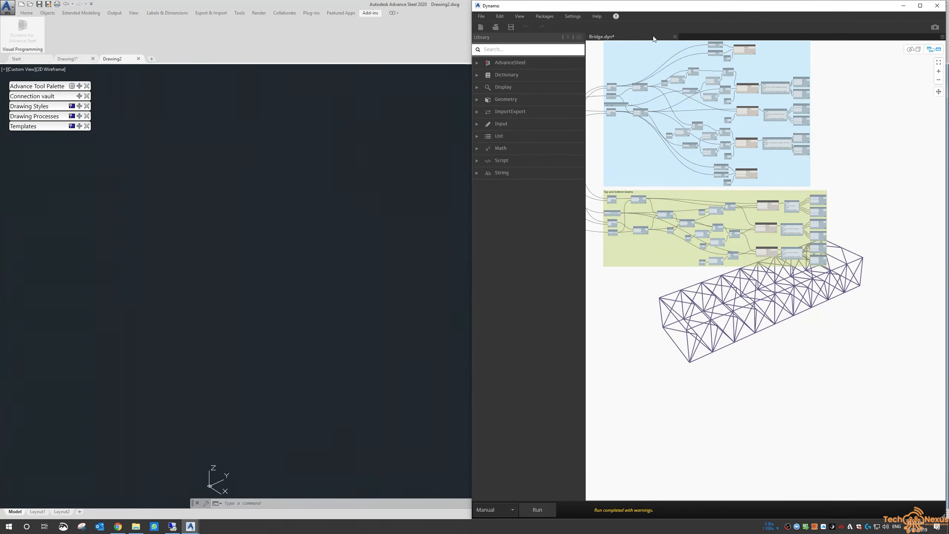
Step: Close the Bridge graph and open the CircularTower.dyn structure sample, bringing its nodes and tower preview into view
left_click(675, 36)
left_click(745, 280)
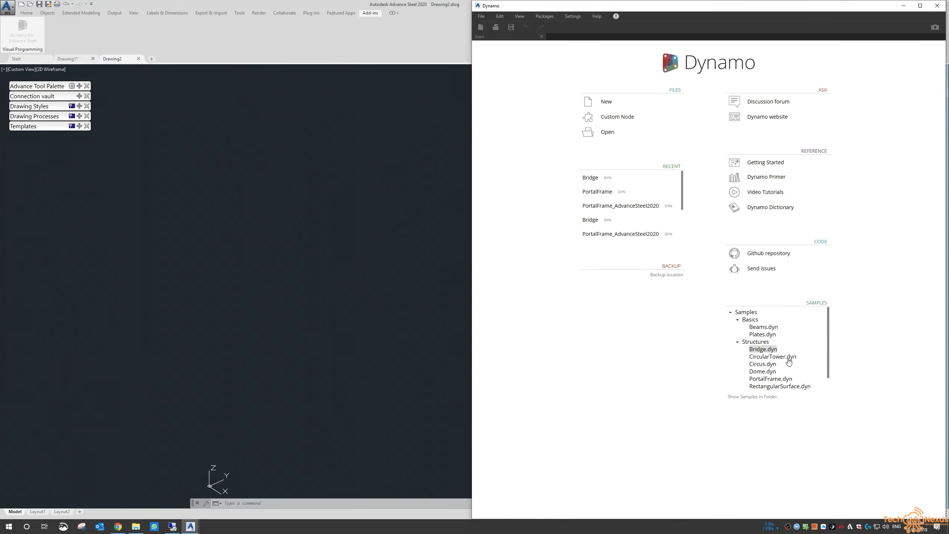
left_click(773, 357)
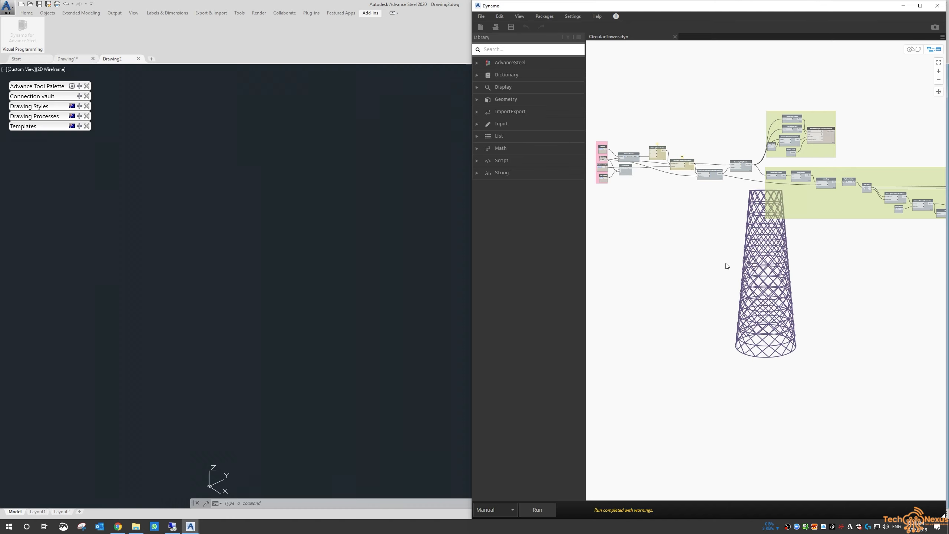
middle_click_drag(805, 278, 835, 222)
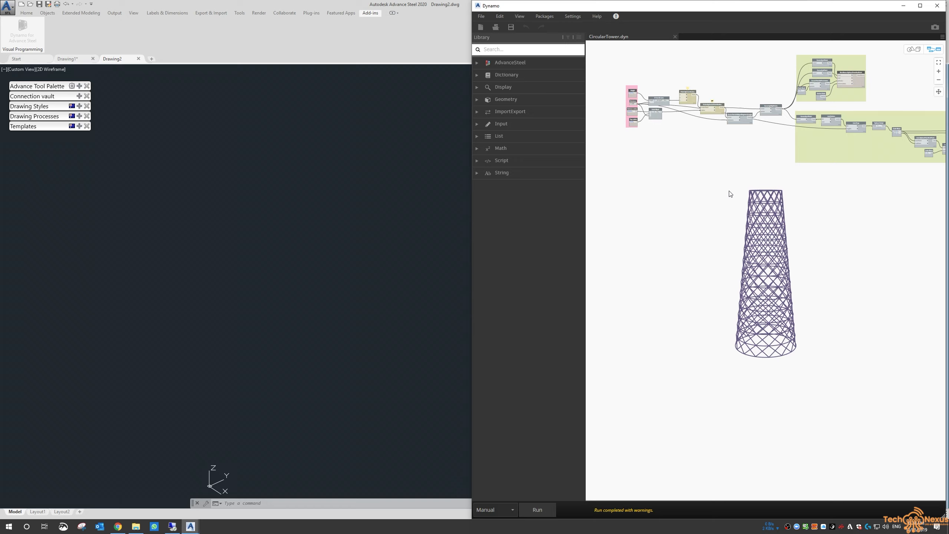